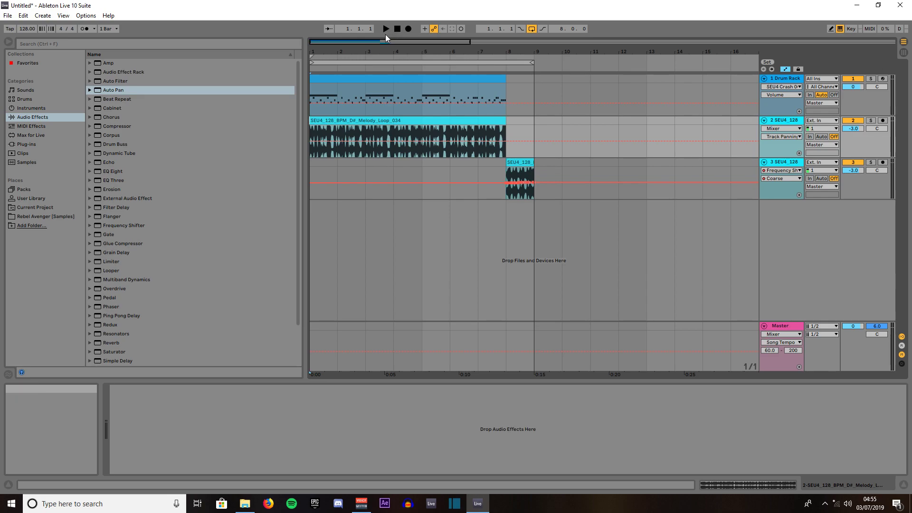
- Audition the arrangement briefly and return the playhead to the start
click(386, 27)
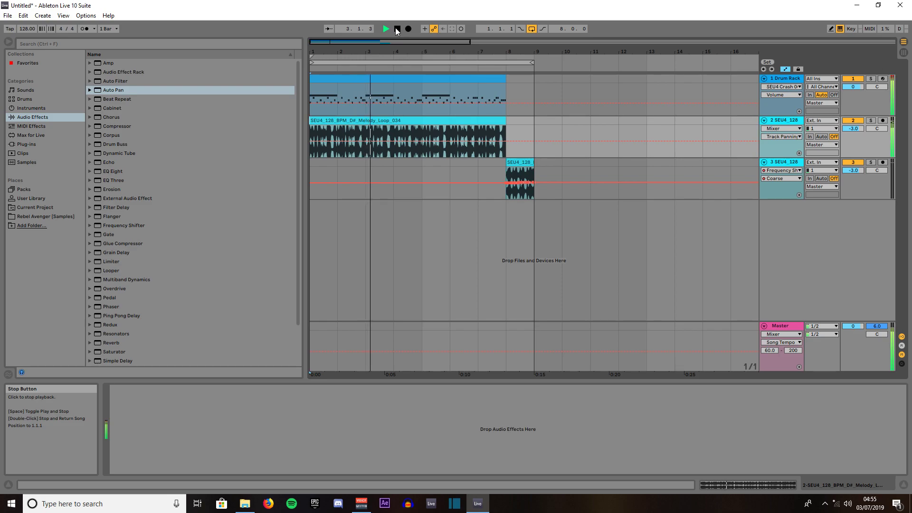
click(397, 29)
click(397, 30)
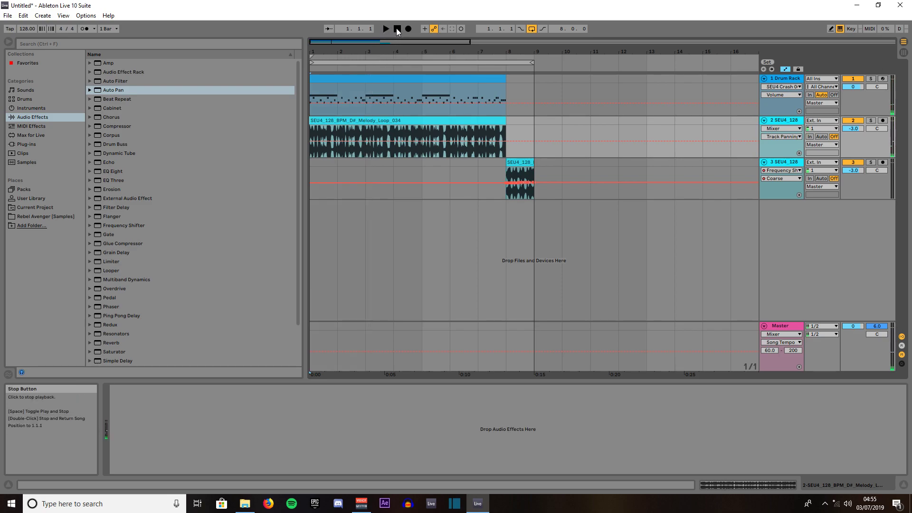
- Add the Auto Pan audio effect from the browser onto the melody loop track
click(24, 117)
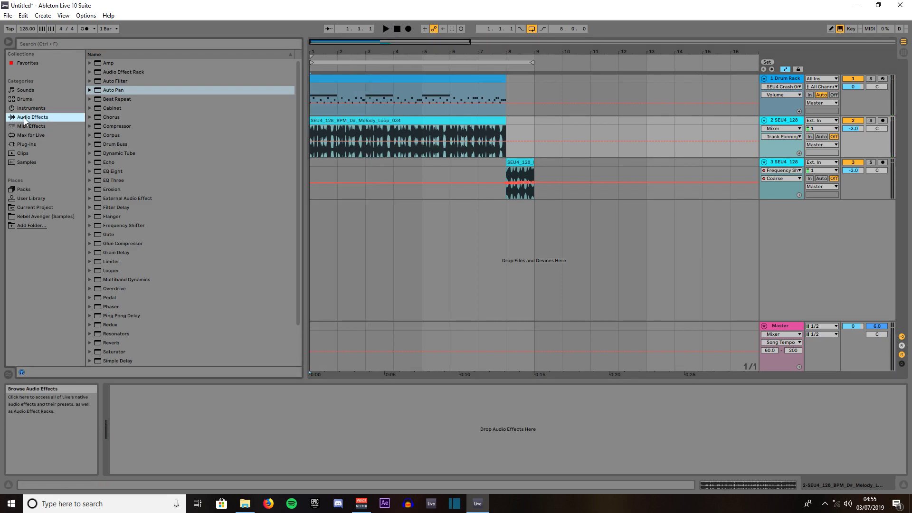
click(109, 90)
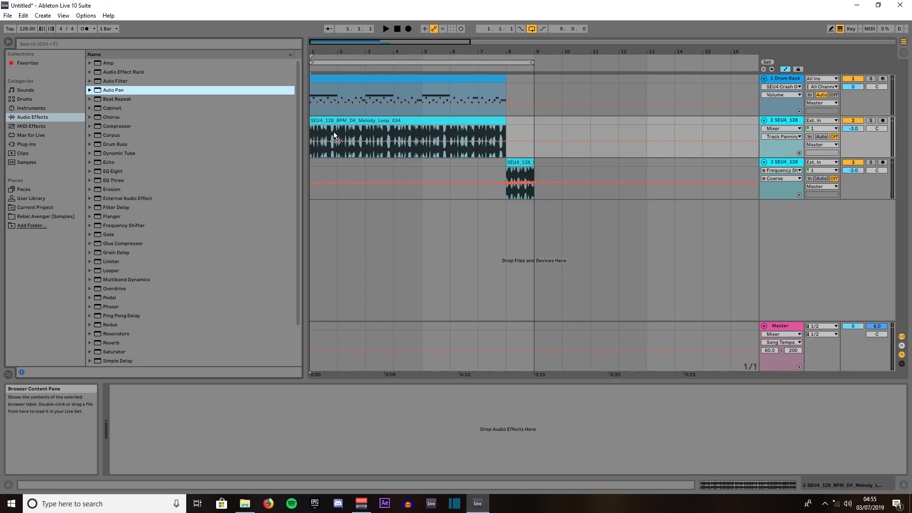
drag(335, 130, 336, 129)
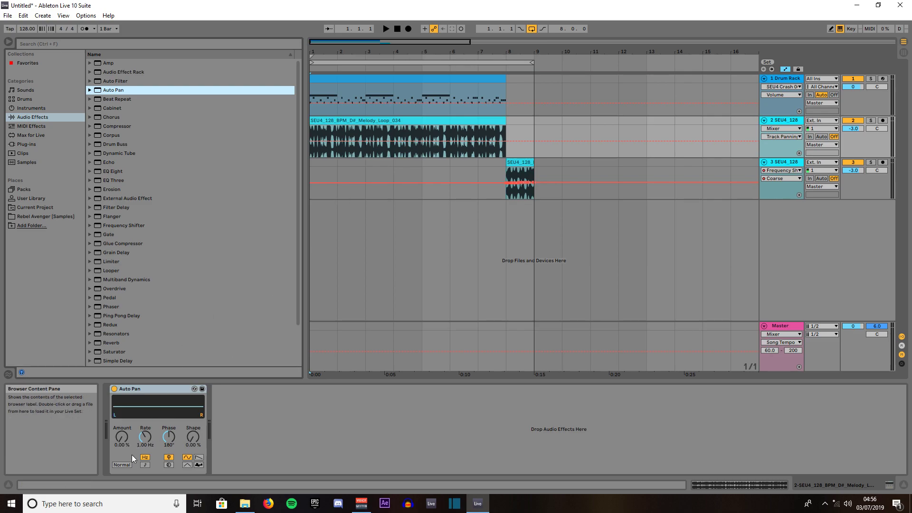
- Raise the Auto Pan amount from zero and audition it during playback
drag(122, 440, 124, 435)
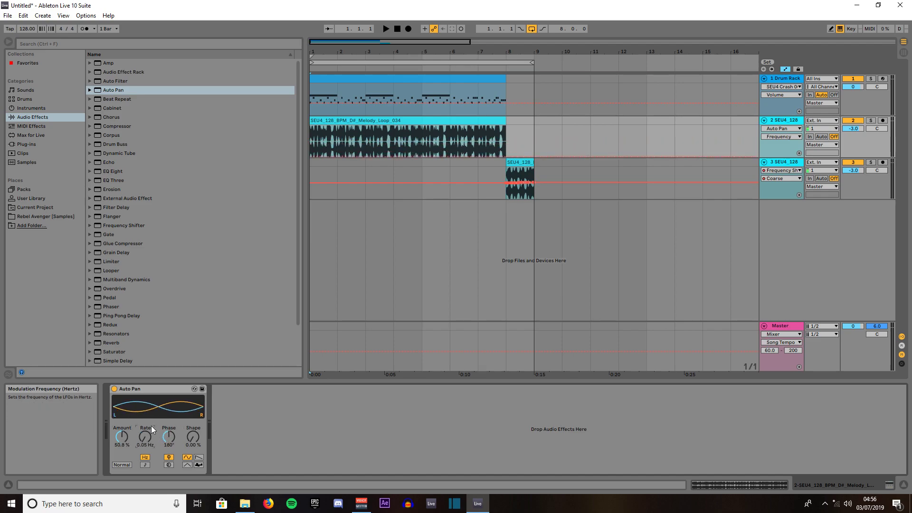
click(387, 29)
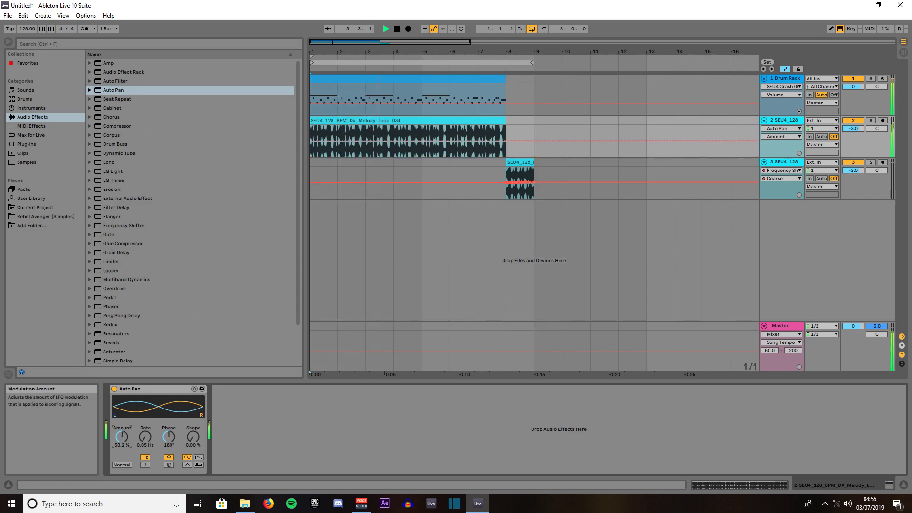
mouse_move(123, 437)
mouse_down()
mouse_move(123, 420)
mouse_move(123, 446)
mouse_up()
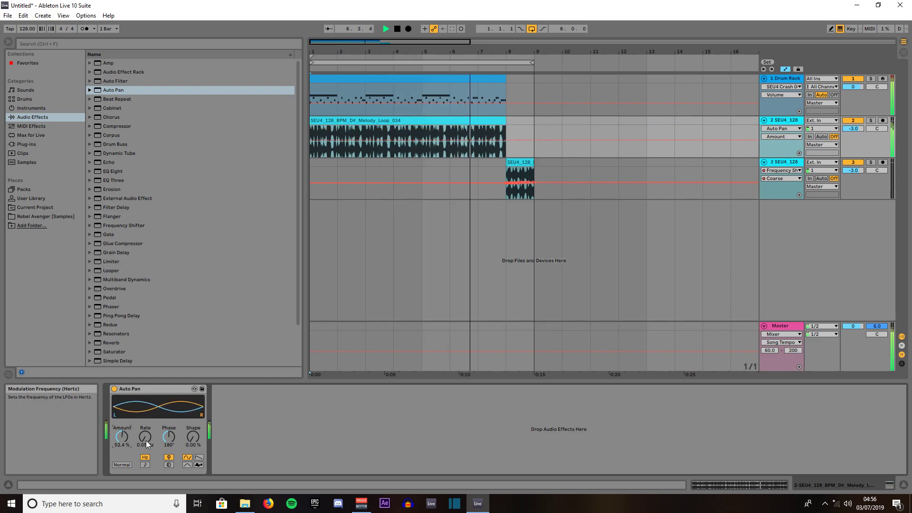
mouse_move(147, 441)
mouse_down()
mouse_move(146, 428)
mouse_move(146, 439)
mouse_up()
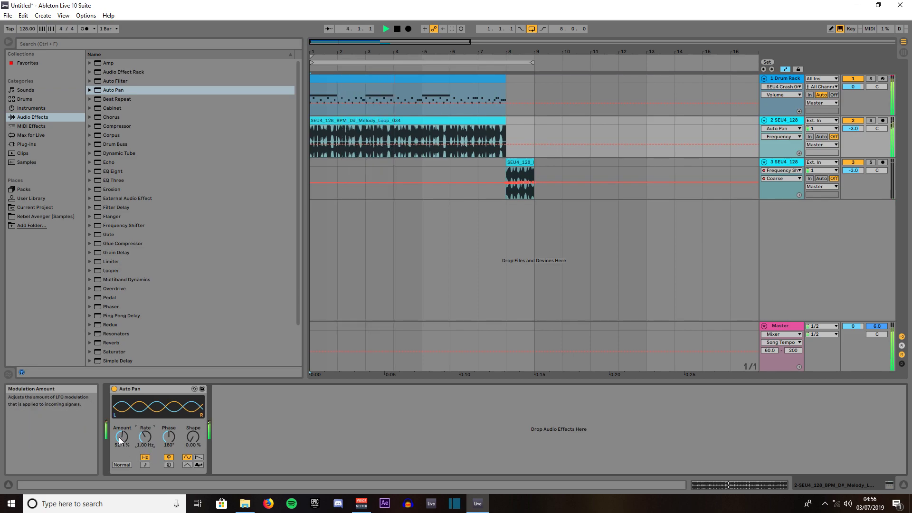
- Sweep the amount up to maximum and settle it at about 65%
drag(122, 436, 121, 420)
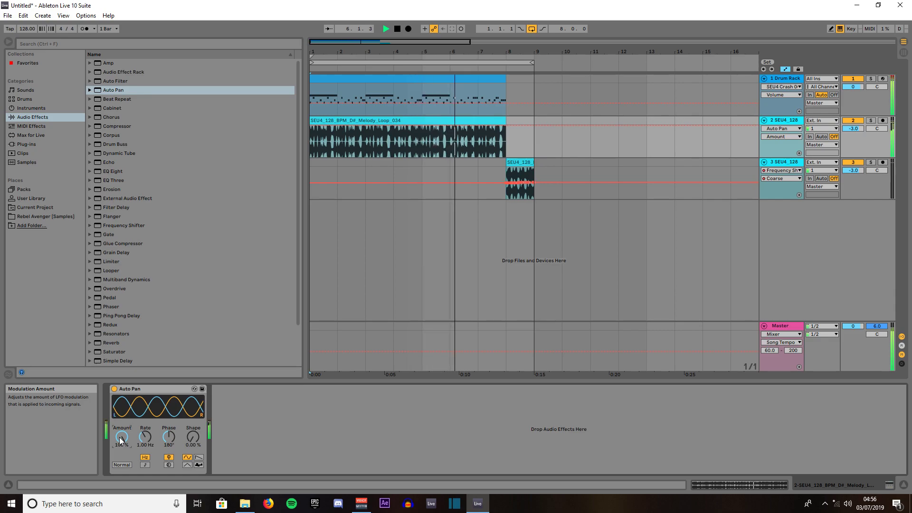
drag(121, 436, 122, 443)
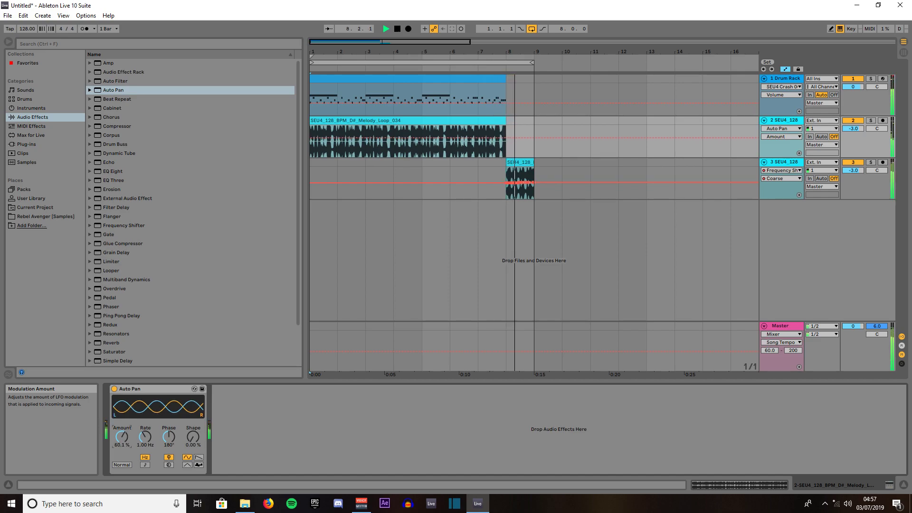
drag(122, 445, 121, 443)
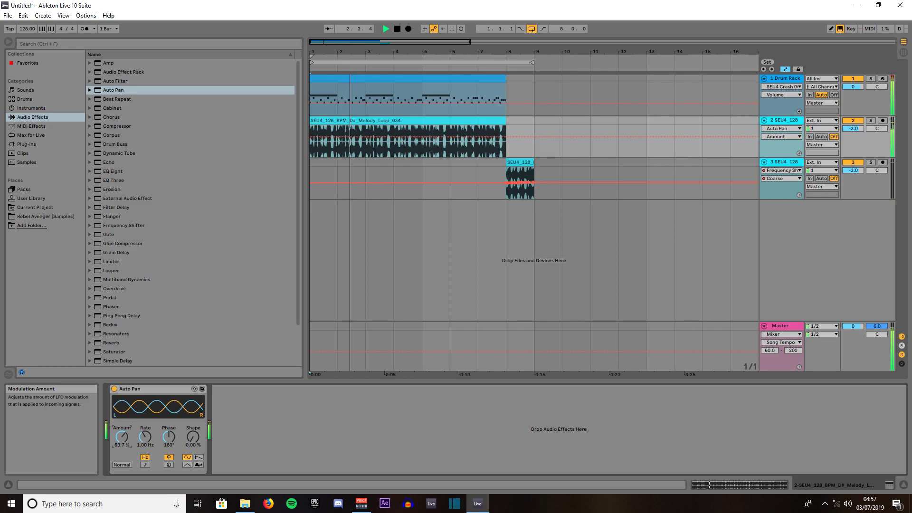
drag(122, 443, 121, 443)
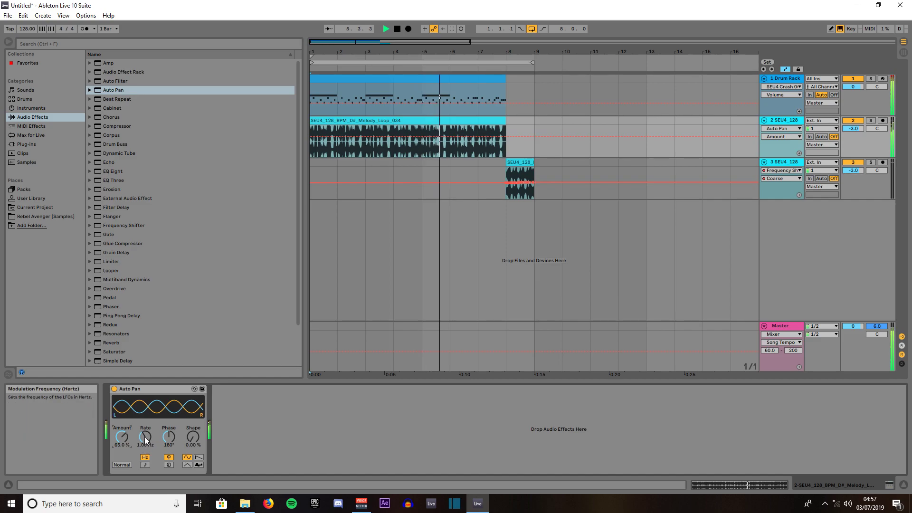
- Experiment with extreme panning rates, then settle the rate near 2.5 Hz
drag(146, 437, 146, 441)
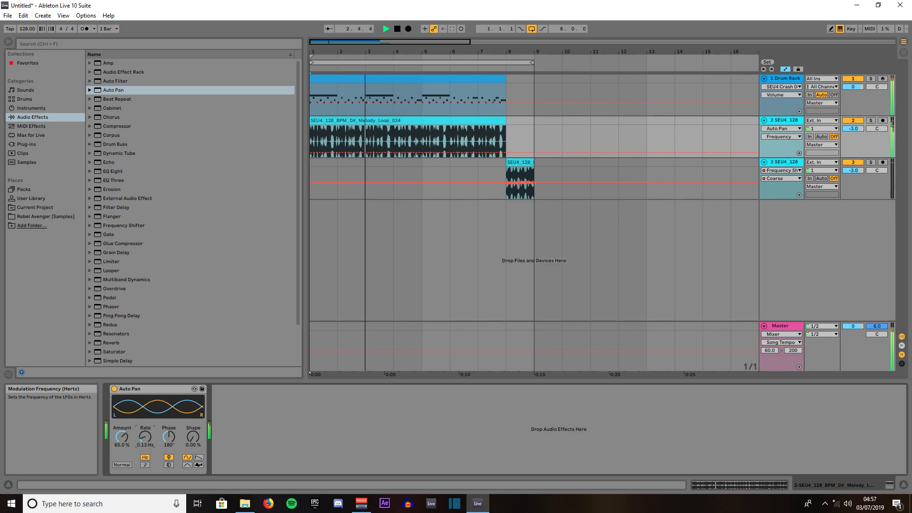
drag(143, 441, 143, 399)
drag(145, 449, 145, 442)
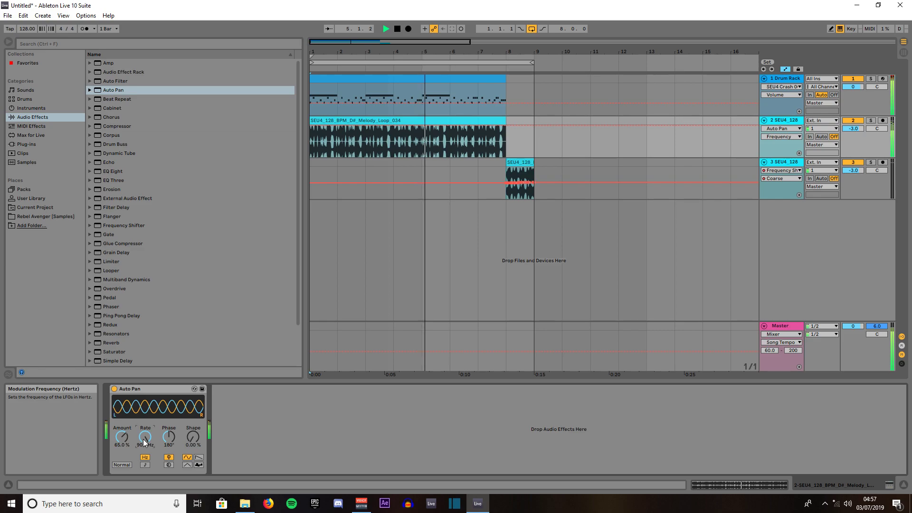
drag(145, 442, 145, 449)
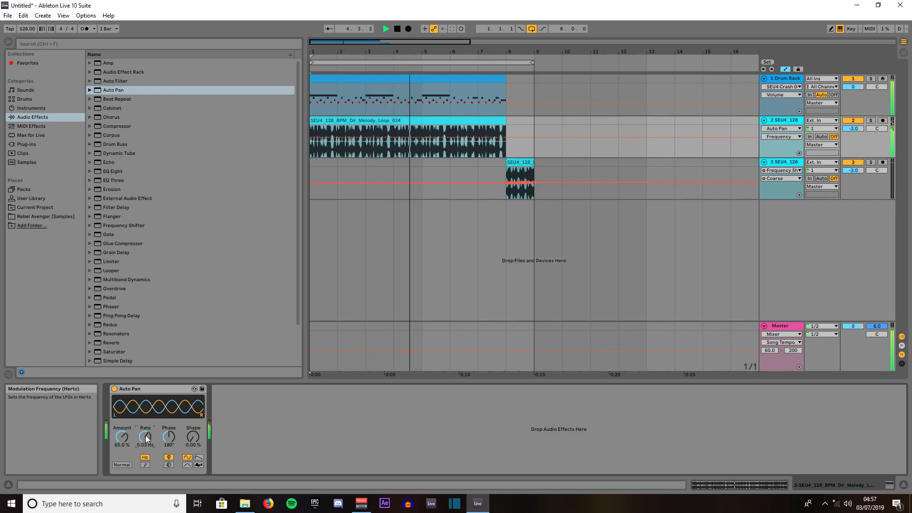
drag(145, 438, 146, 440)
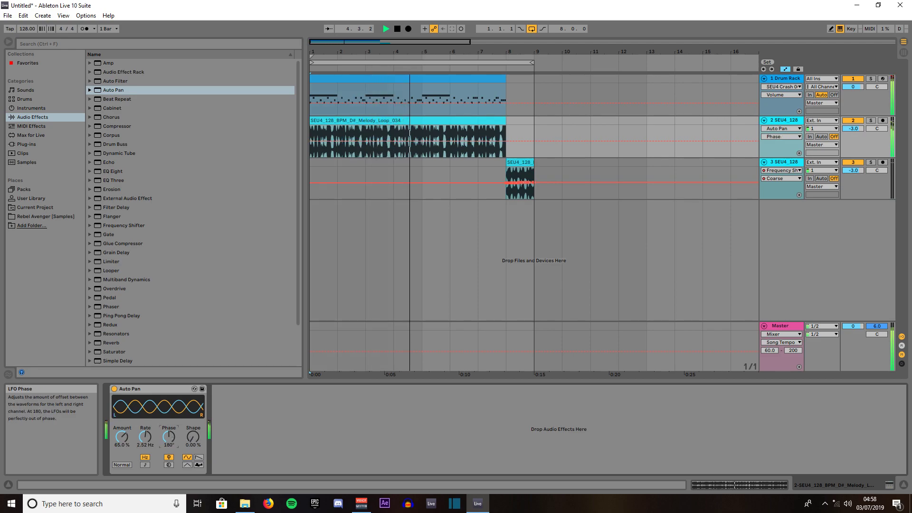
- Set the phase offset to 260° and raise the shape to about 57% for a squarer waveform
drag(168, 436, 169, 424)
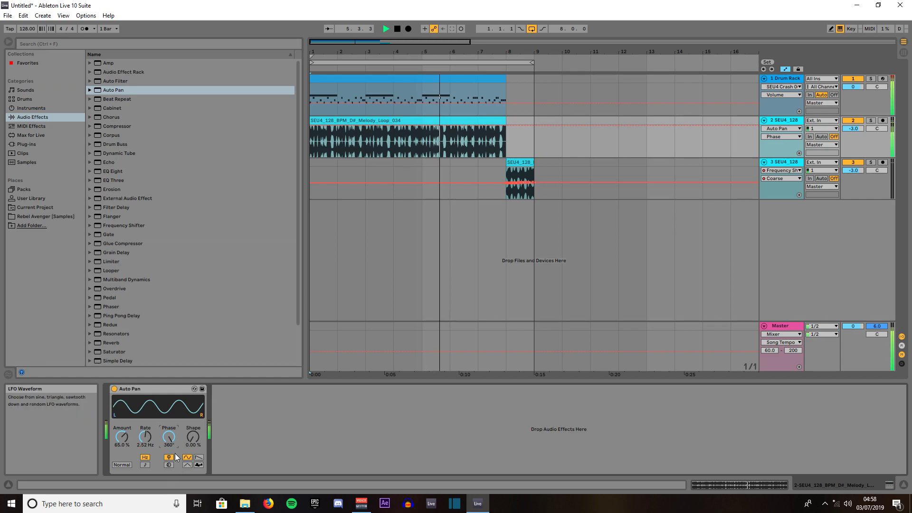
mouse_move(169, 436)
mouse_down()
mouse_move(168, 456)
mouse_move(169, 426)
mouse_up()
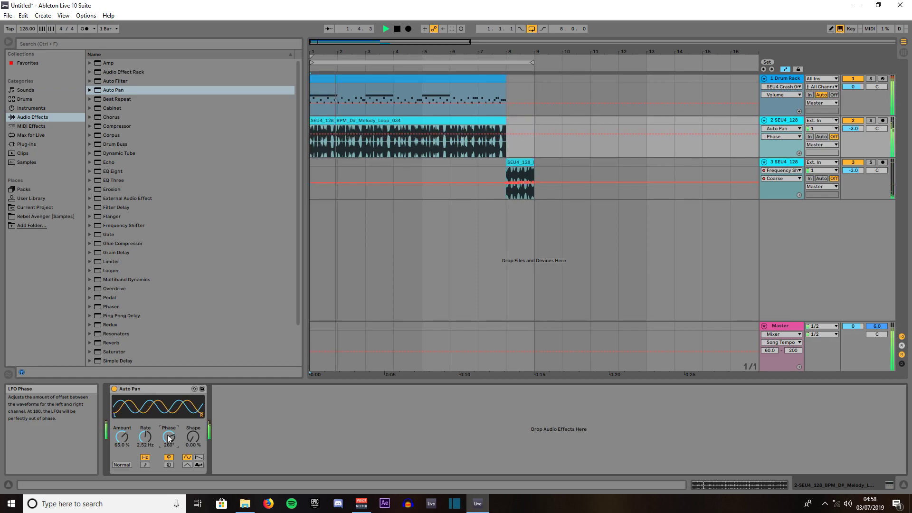
drag(194, 436, 193, 413)
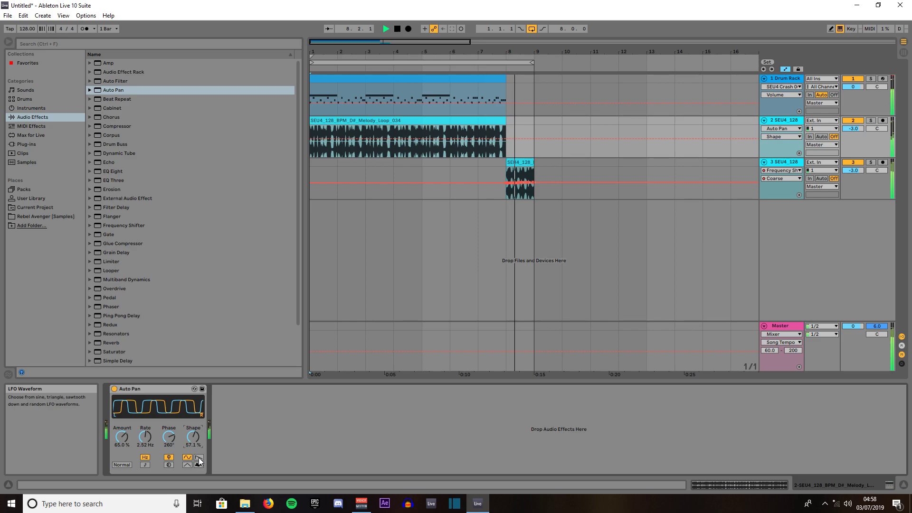
- Try the inverted waveform, return it to Normal, and stop playback
click(127, 465)
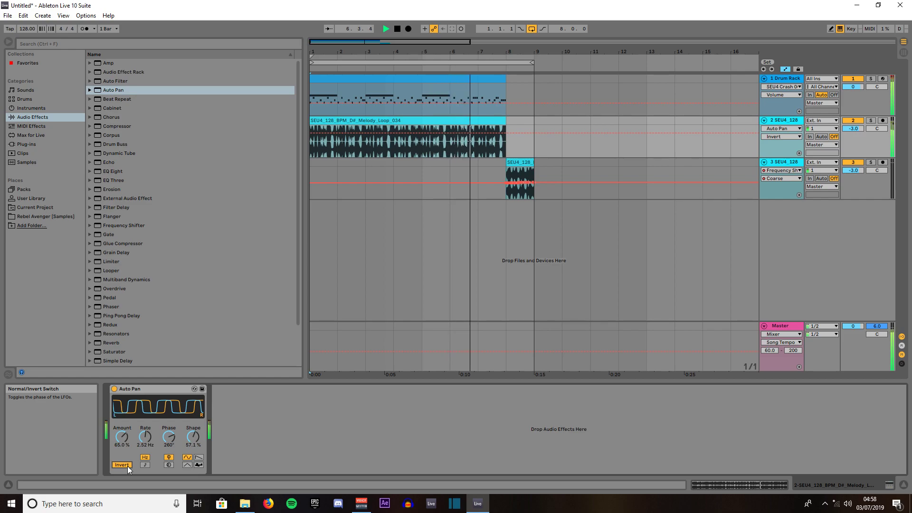
click(128, 466)
key(space)
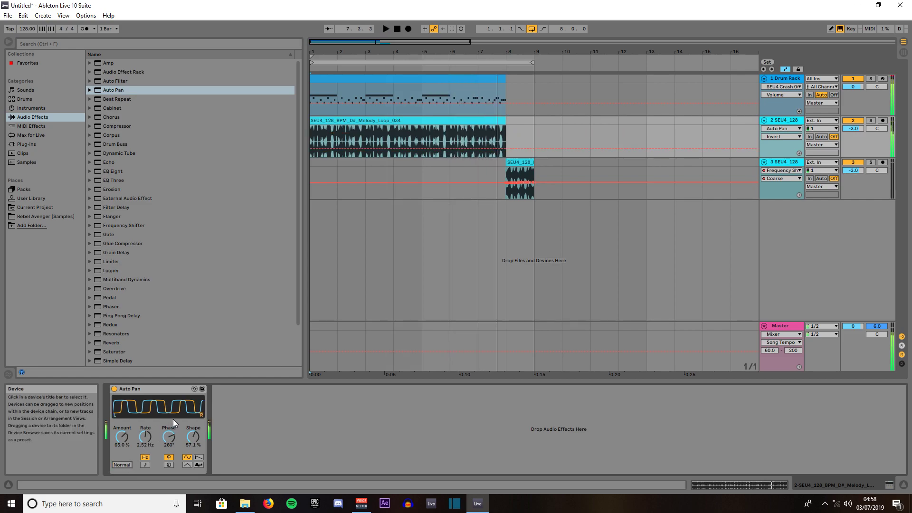